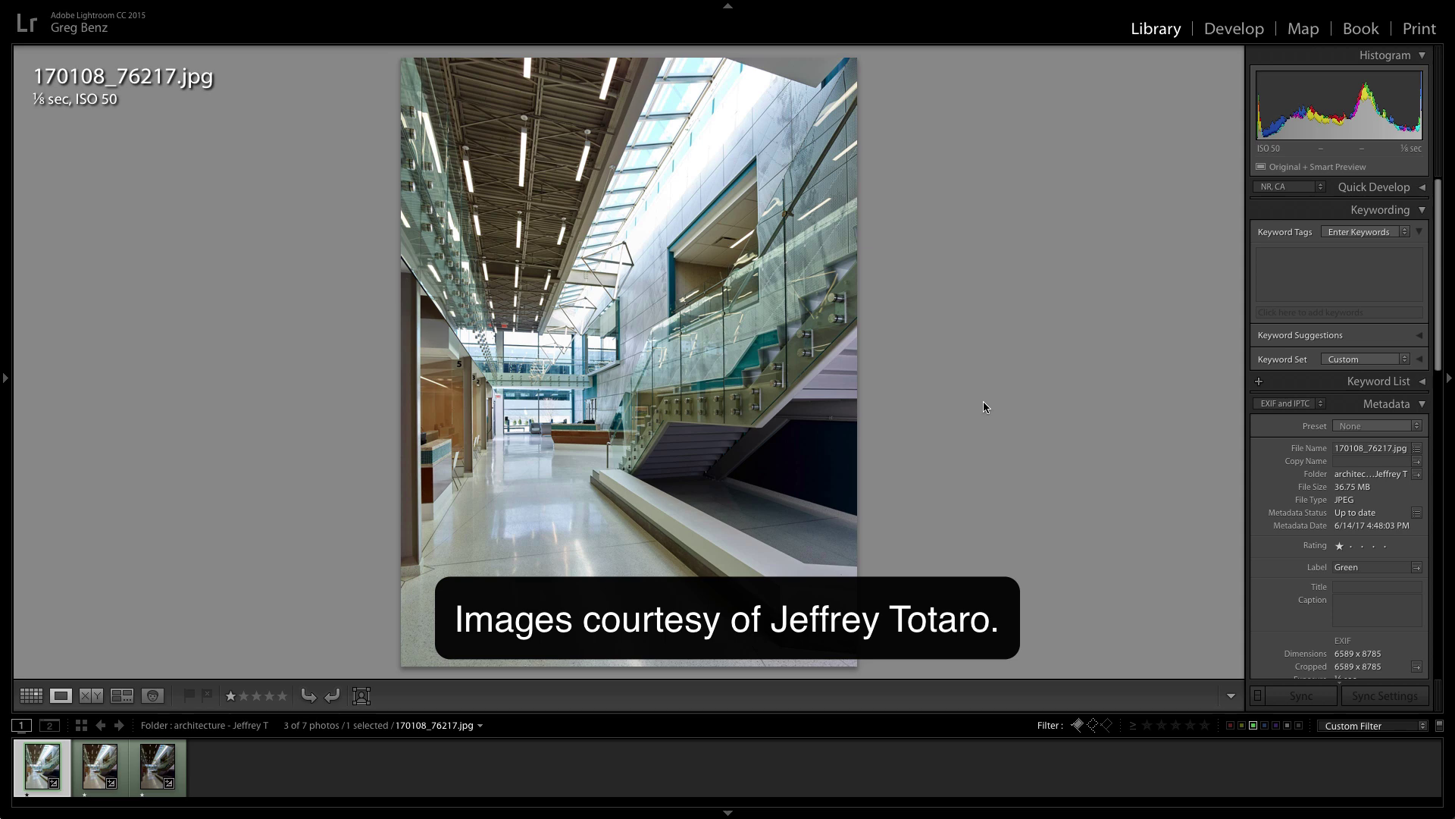
Review the three bracketed atrium exposures and select all three.
key("Right")
key("Right")
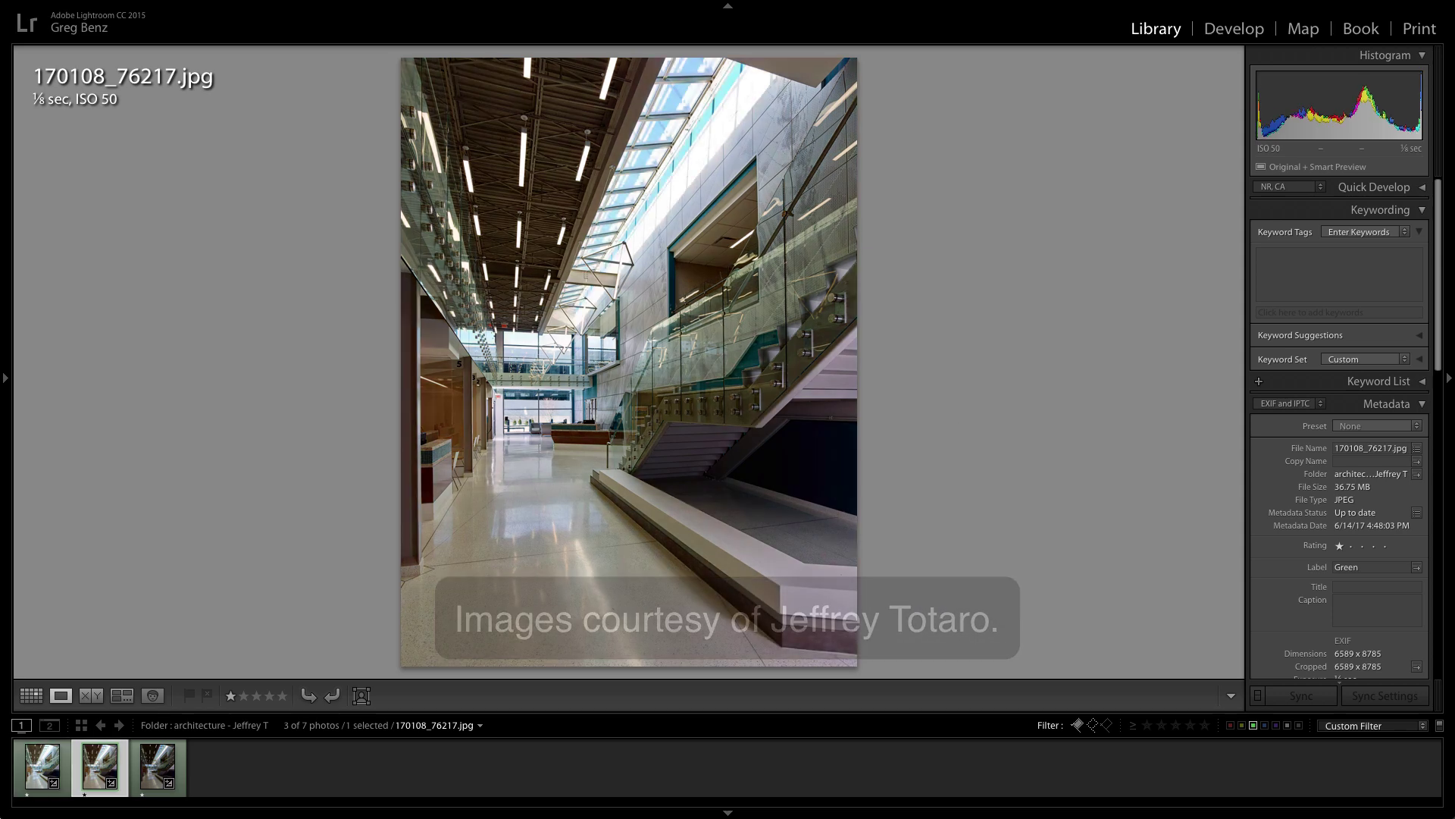
key("Left")
key("Left")
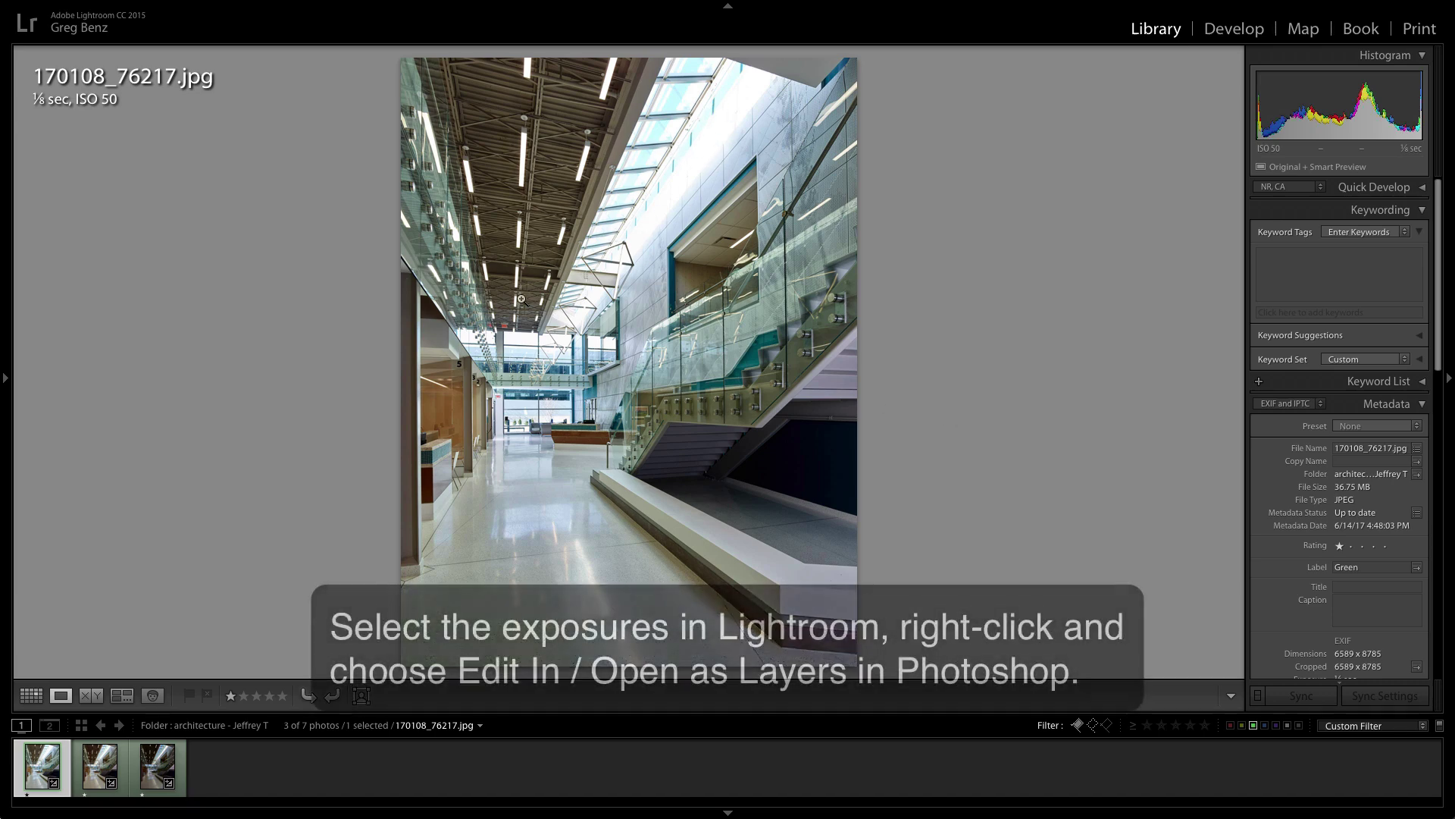
key("ctrl+a")
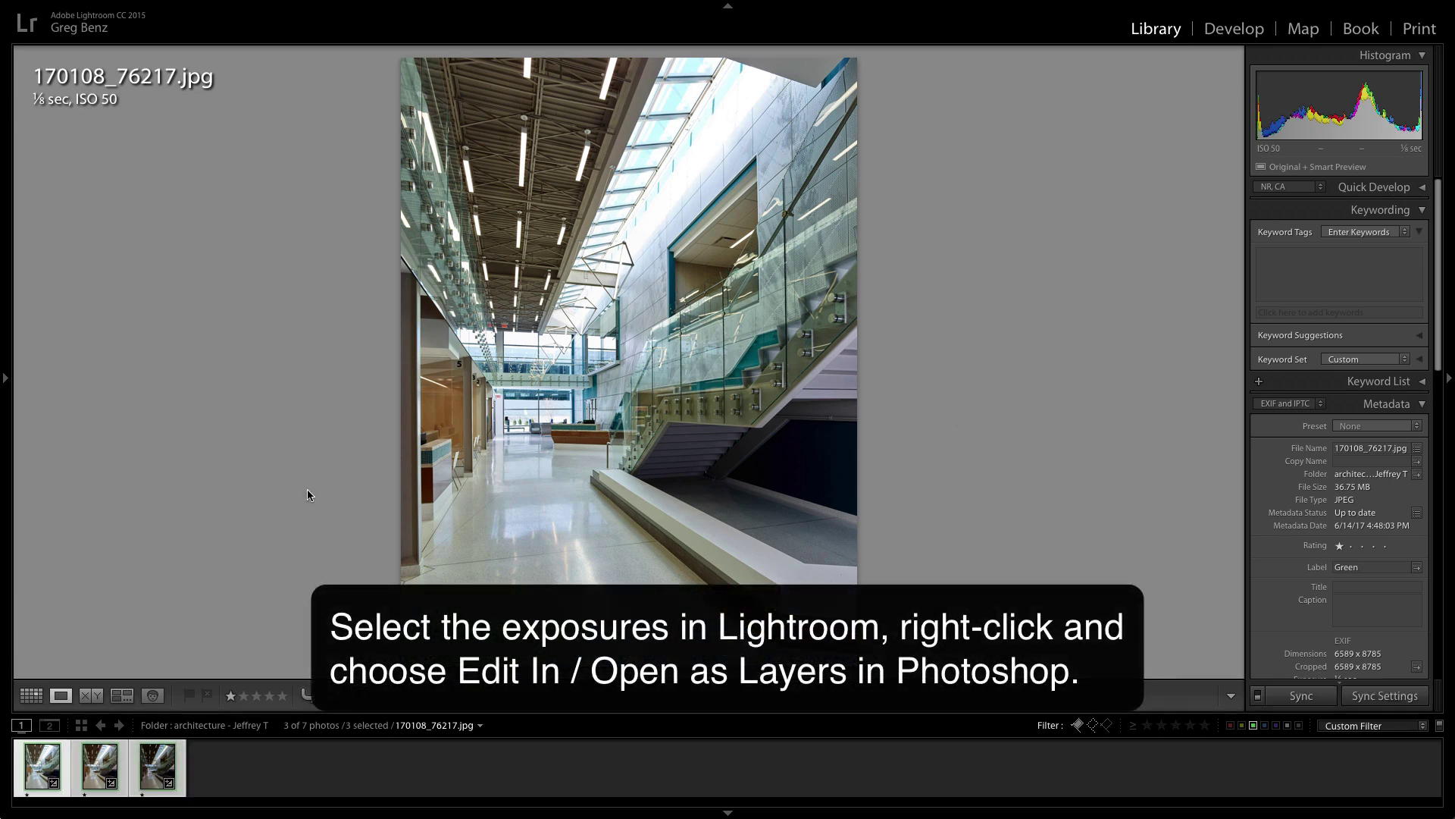
Send the three selected exposures to Photoshop with Edit In > Open as Layers in Photoshop.
right_click(96, 766)
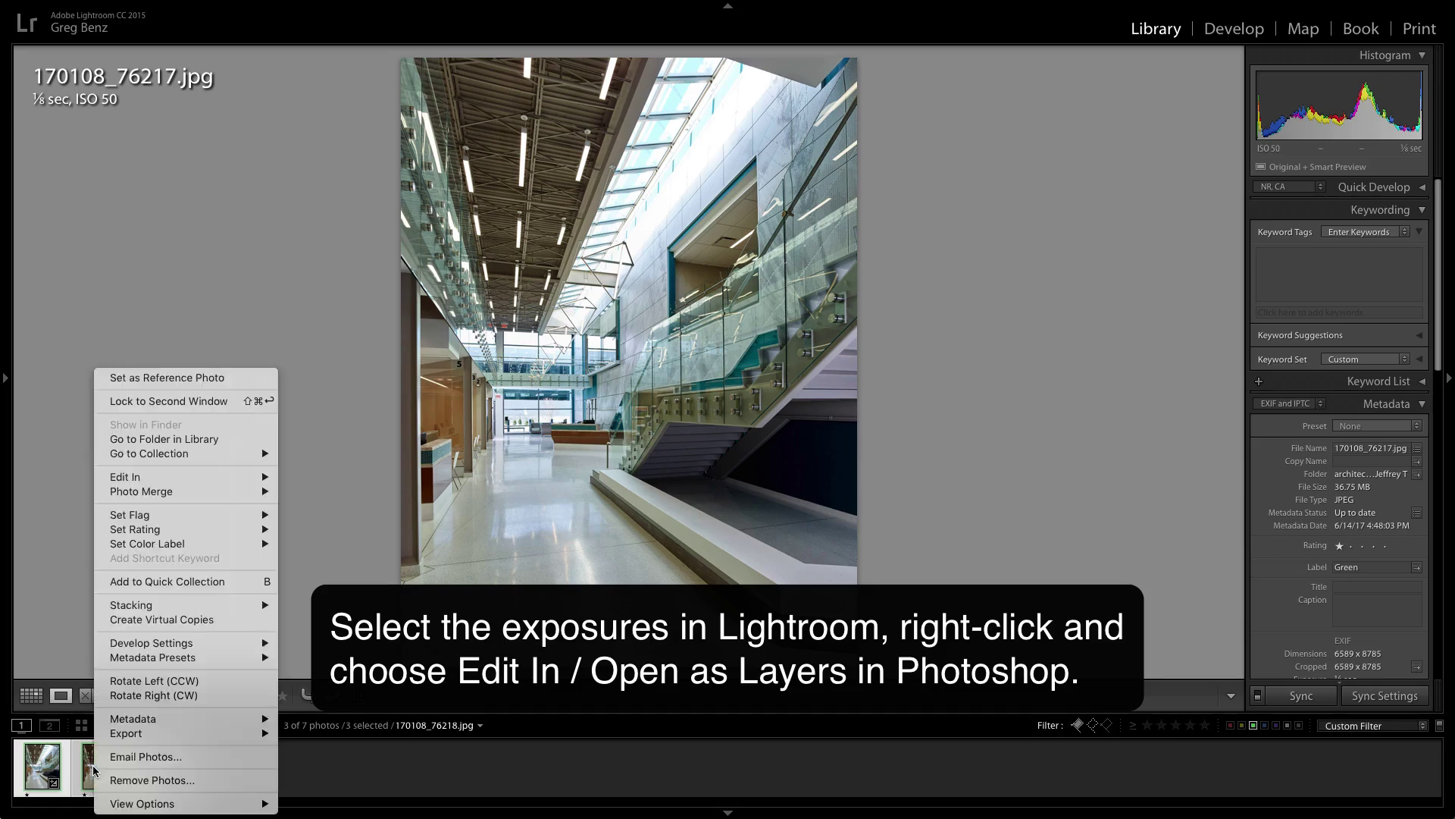
mouse_move(135, 484)
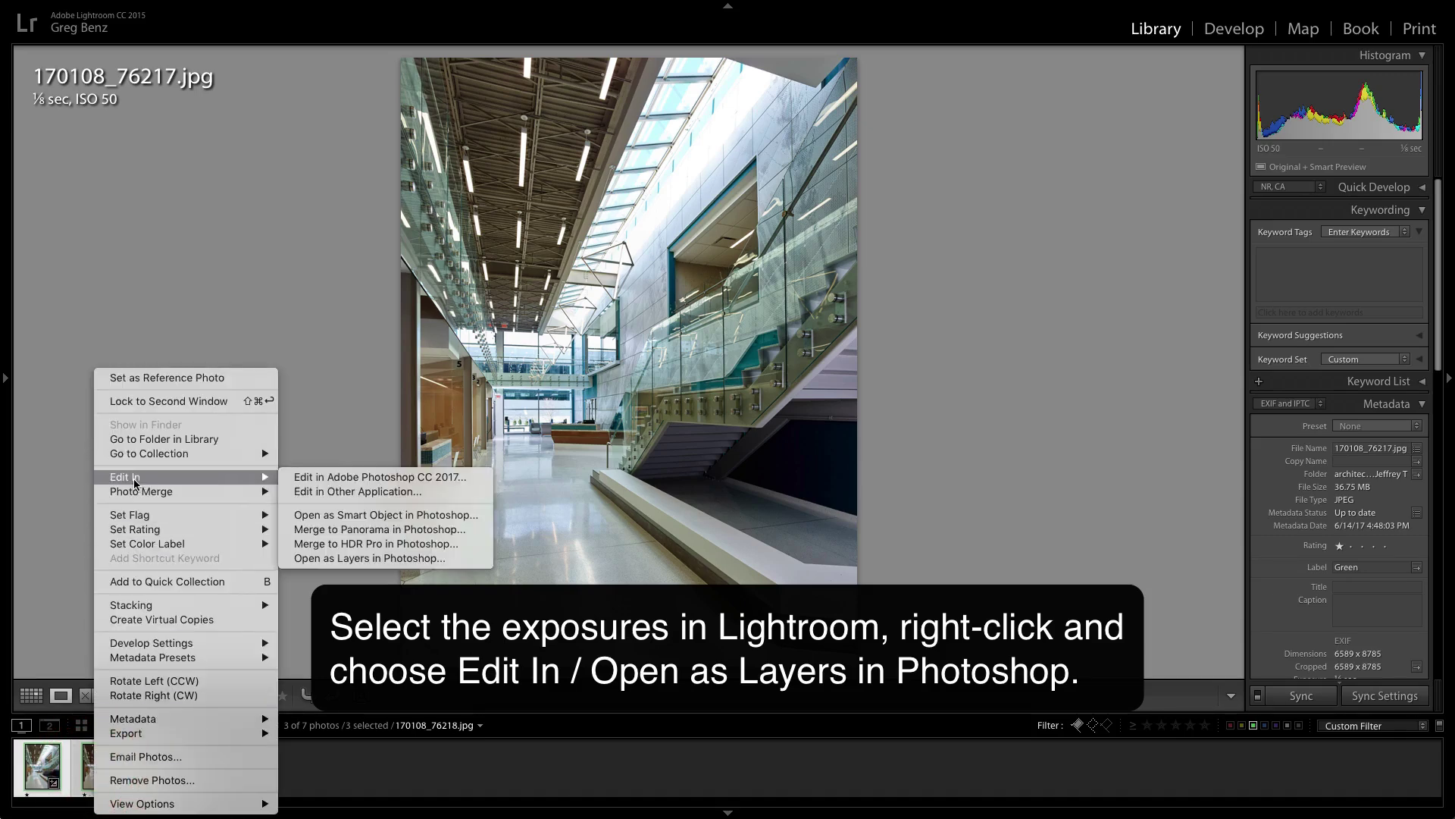
left_click(367, 559)
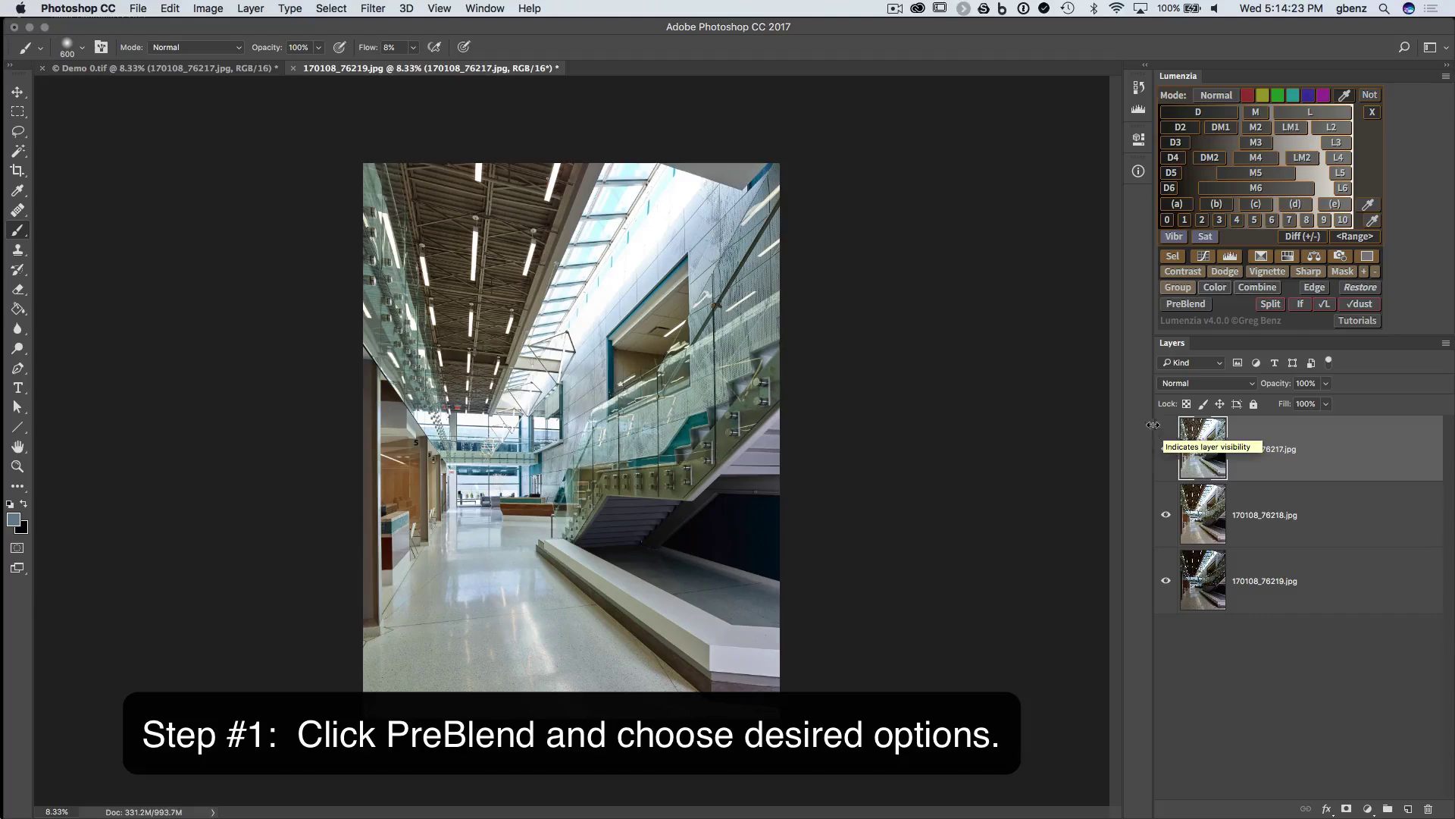
Run Lumenzia PreBlend with Sort dark on top, BlendIf and Add black masks enabled.
left_click(1173, 307)
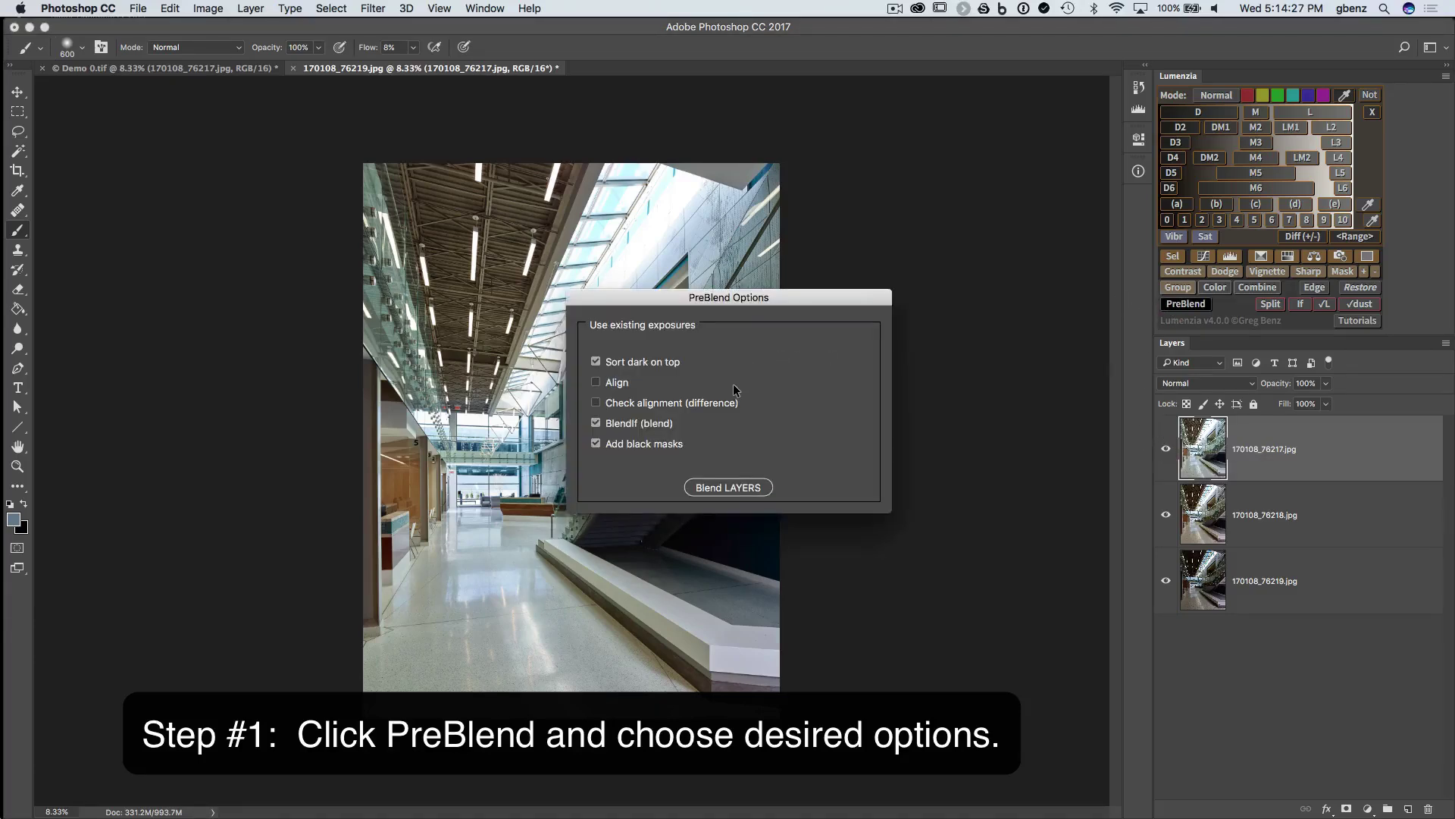
mouse_move(637, 409)
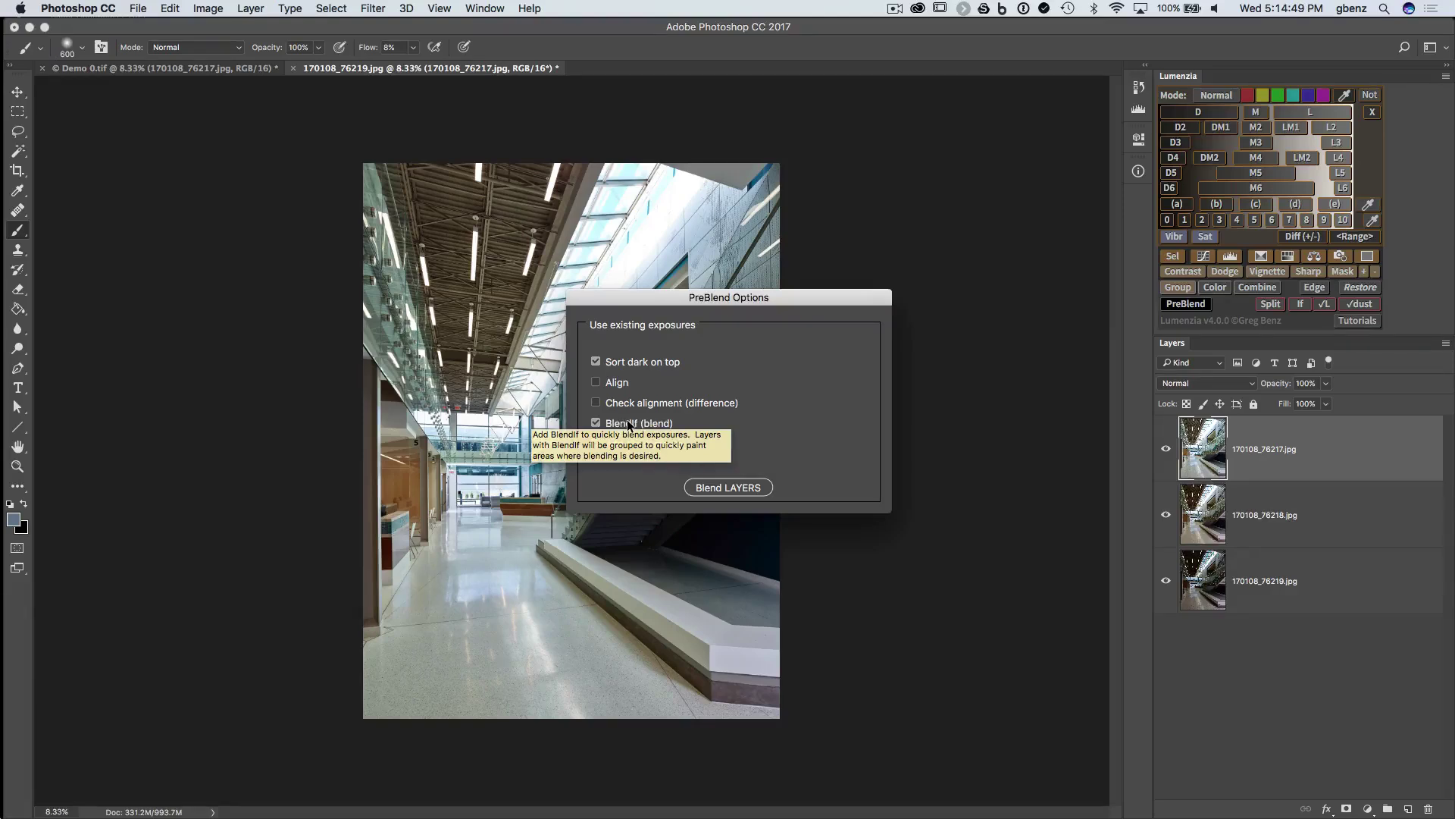
mouse_move(615, 452)
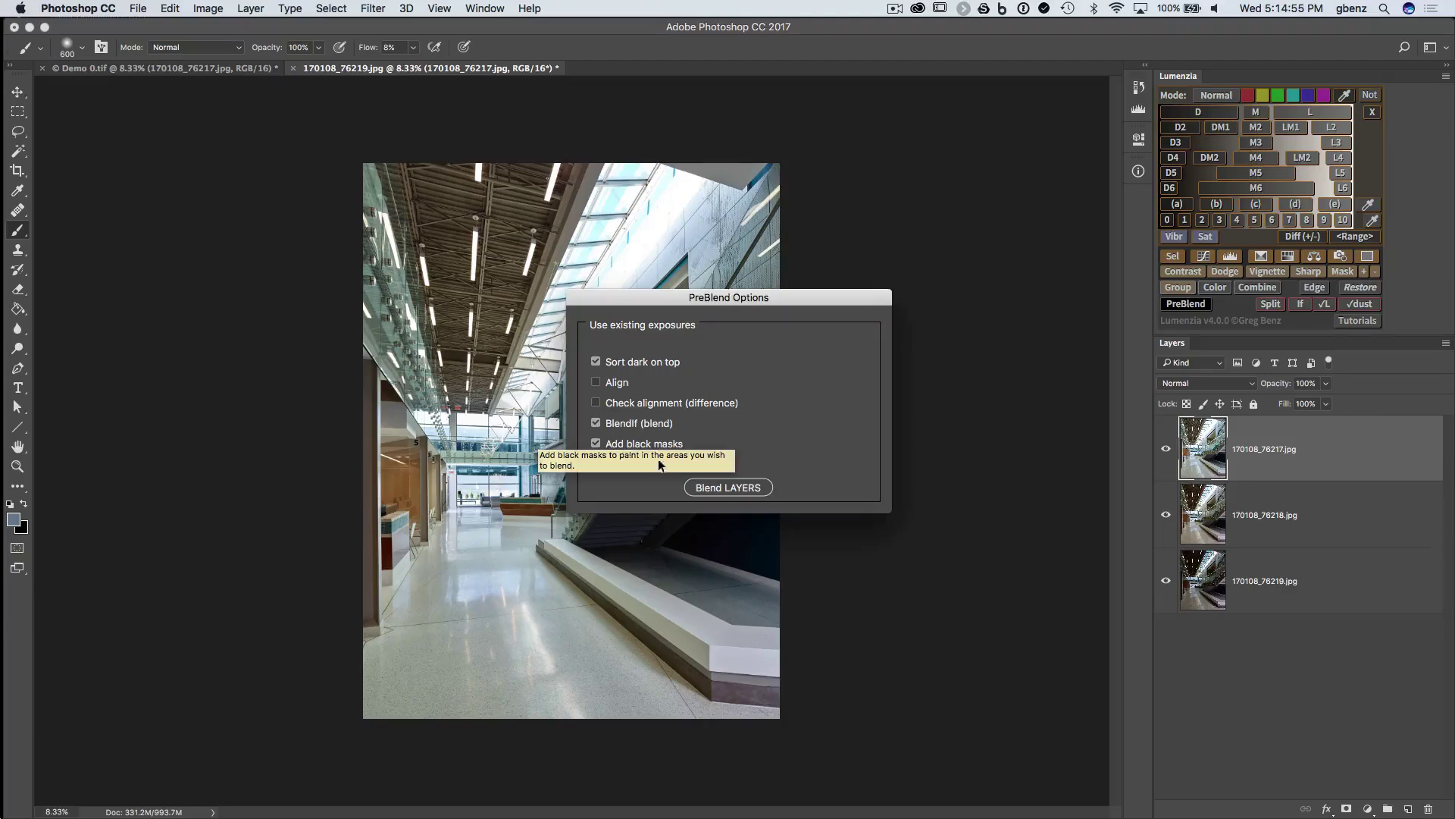
left_click(730, 489)
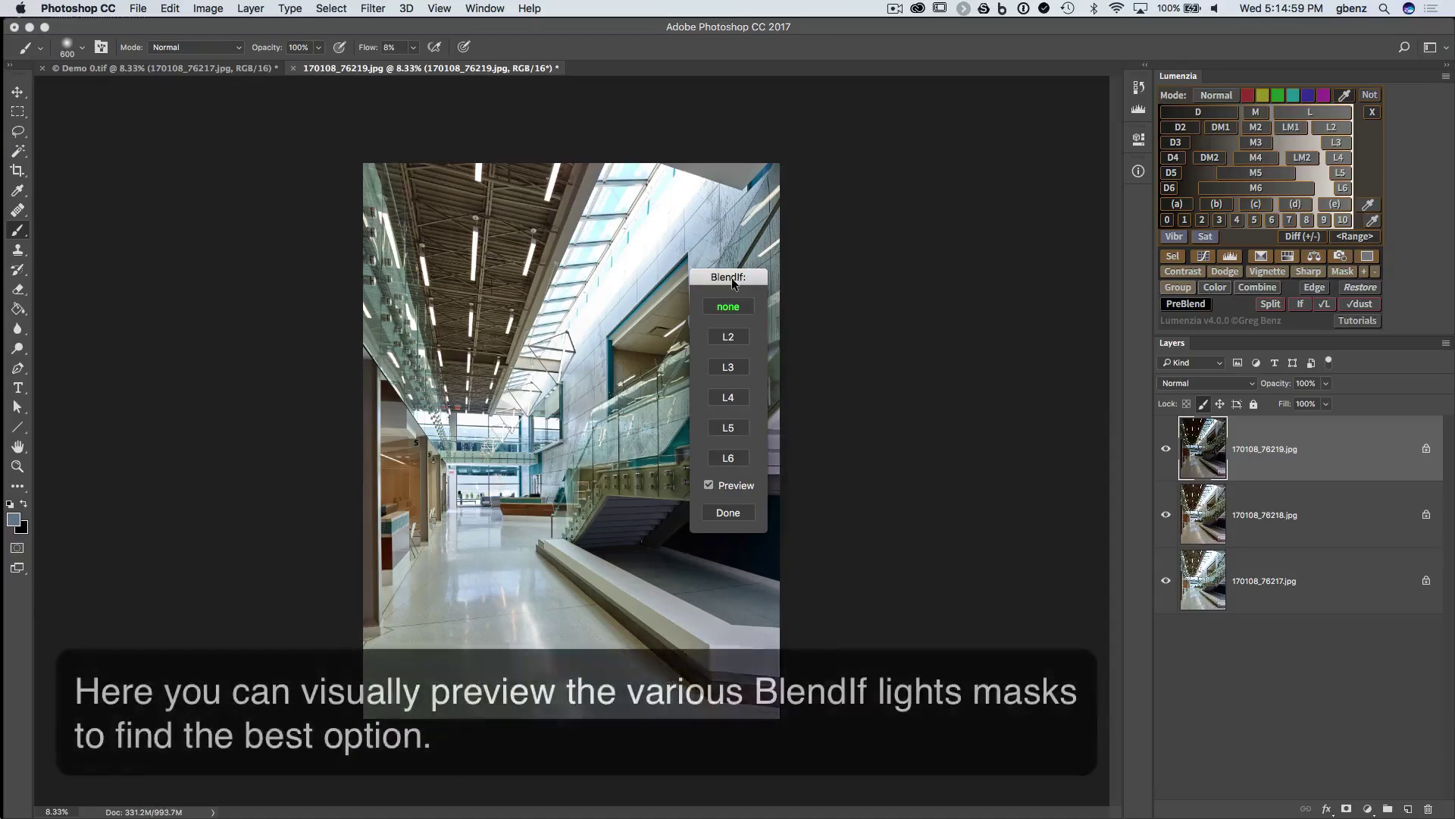
Compare the L2, L3 and L4 BlendIf lights masks, then confirm L2.
left_click_drag(738, 279, 869, 319)
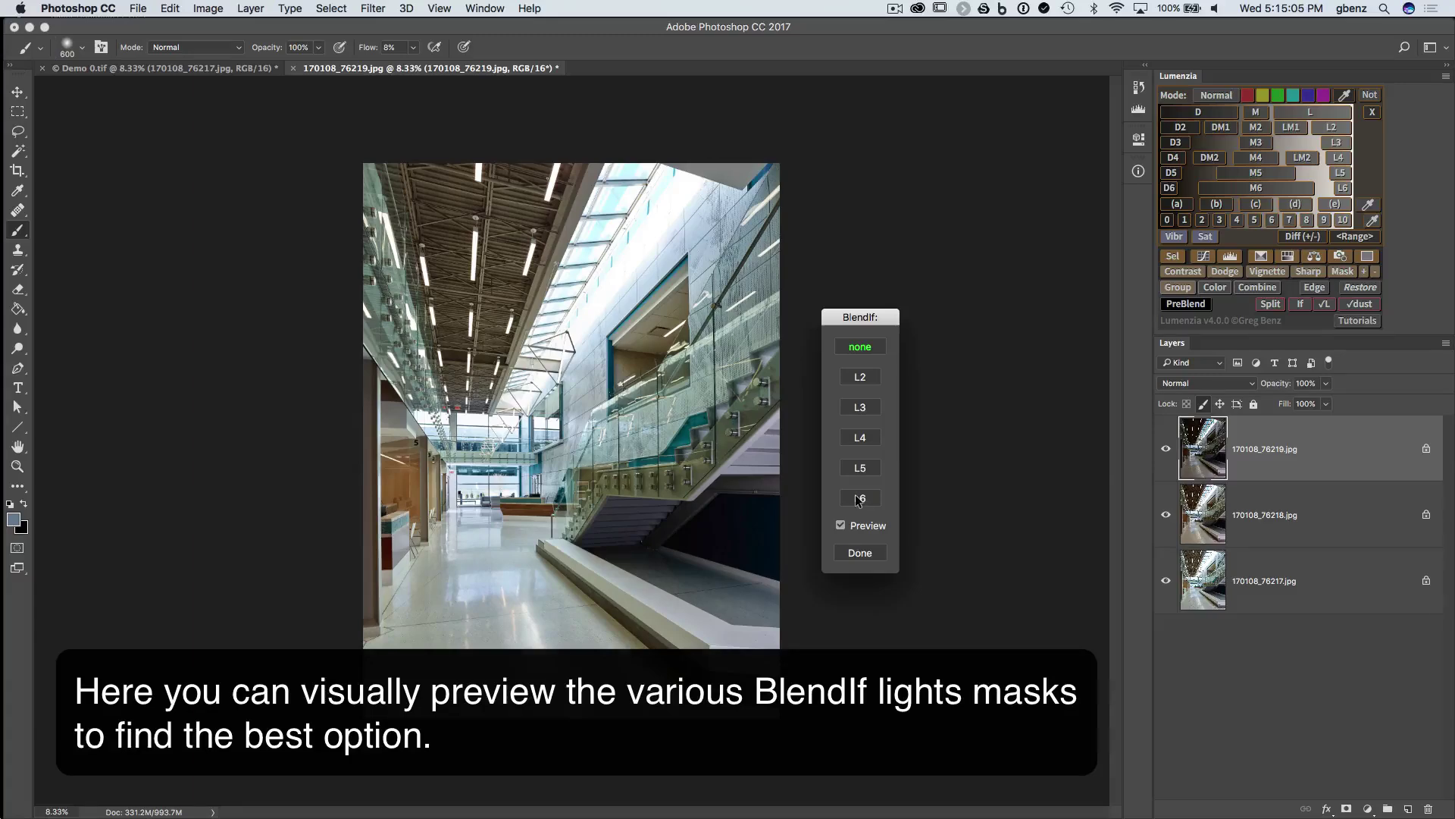
left_click(861, 378)
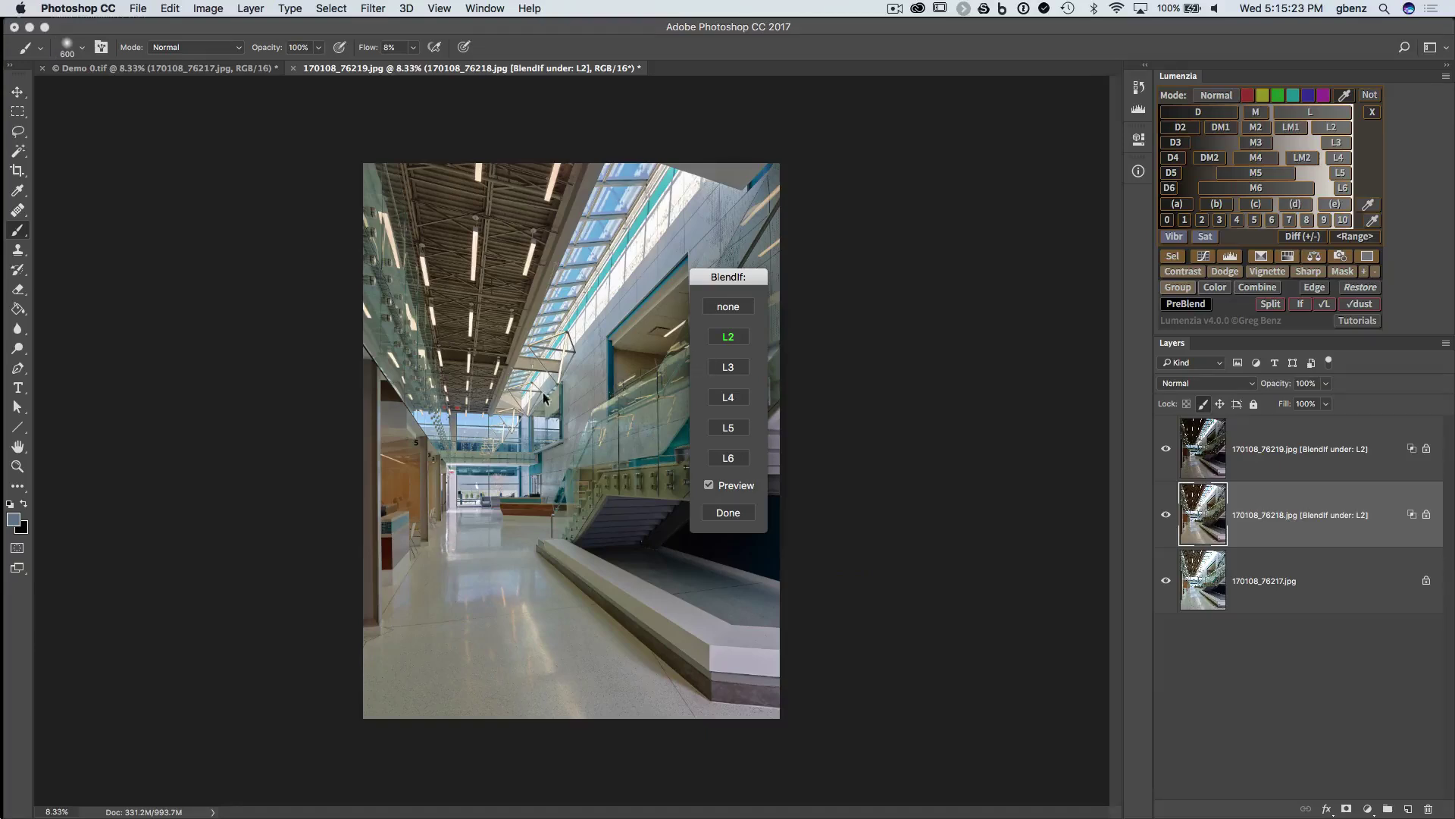
left_click(730, 367)
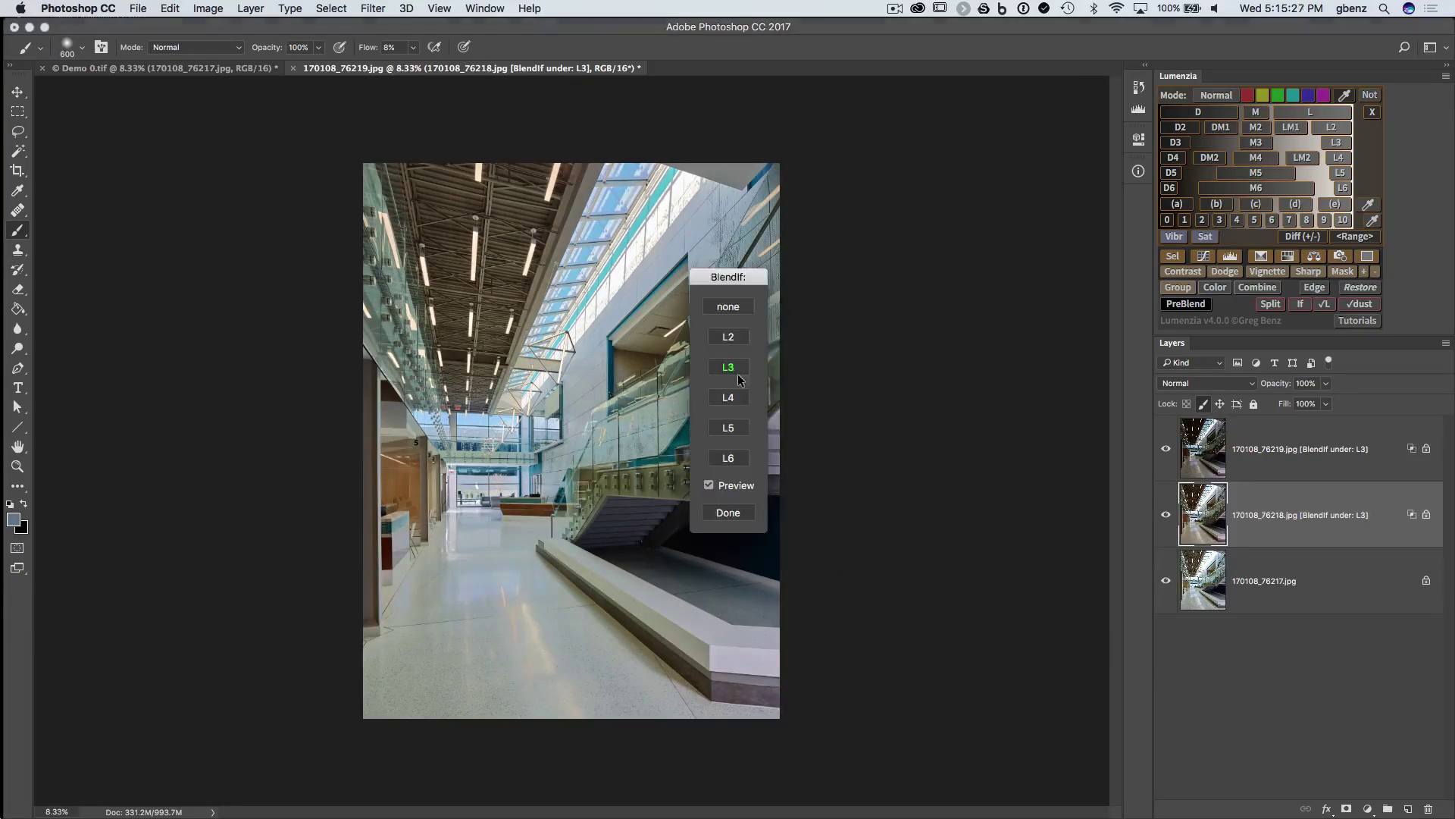
left_click(734, 397)
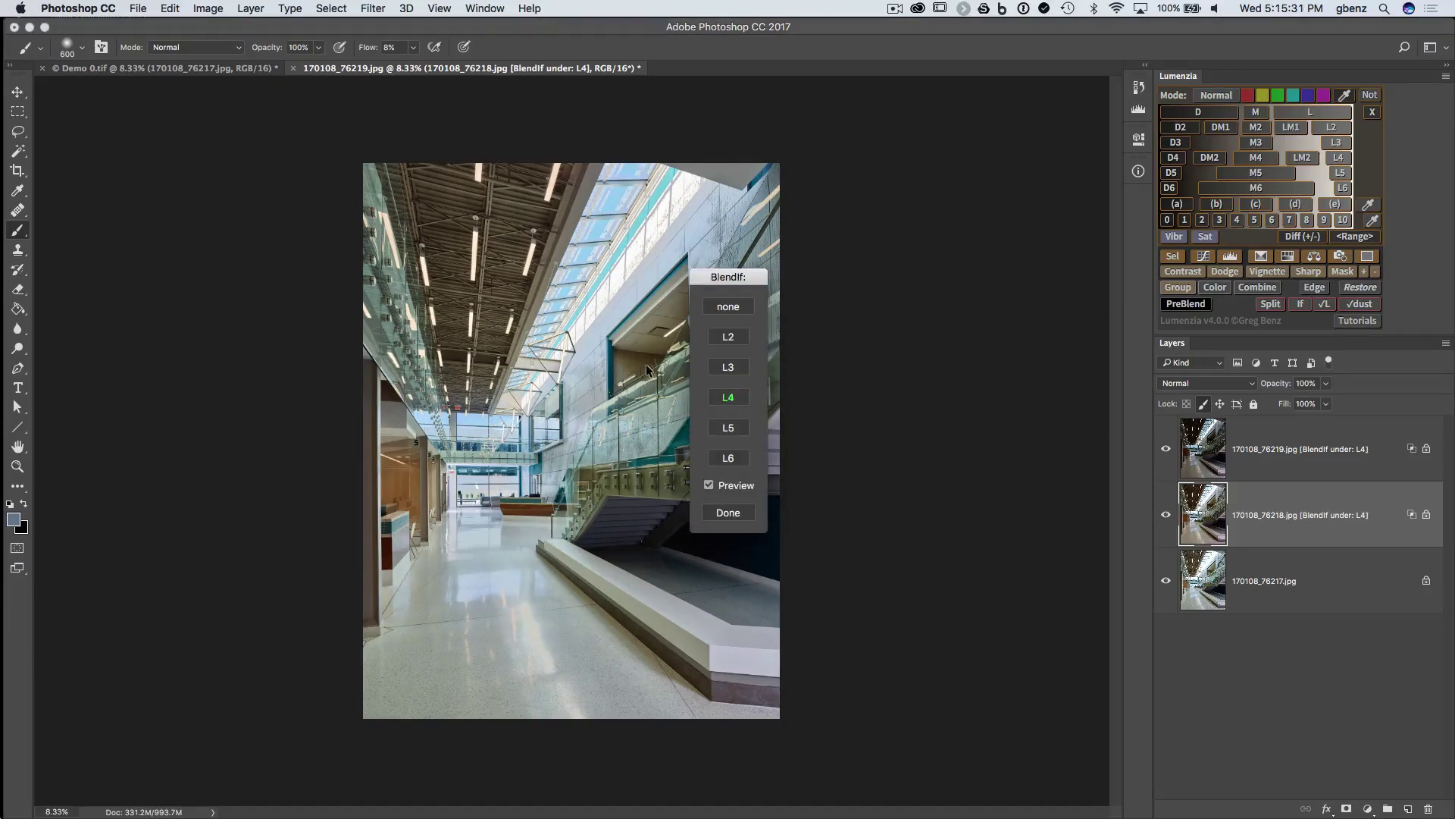
left_click(728, 339)
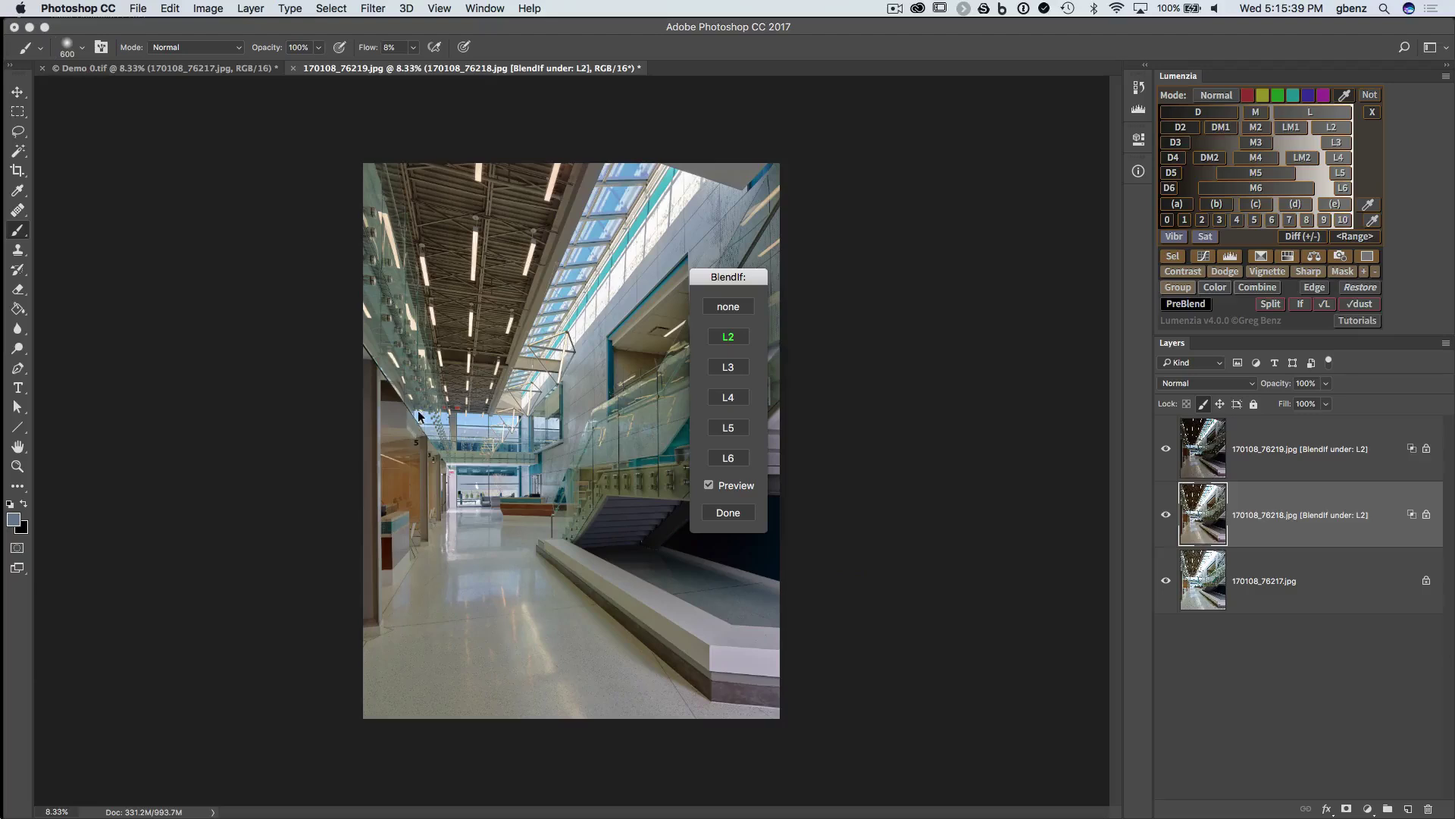
left_click(729, 513)
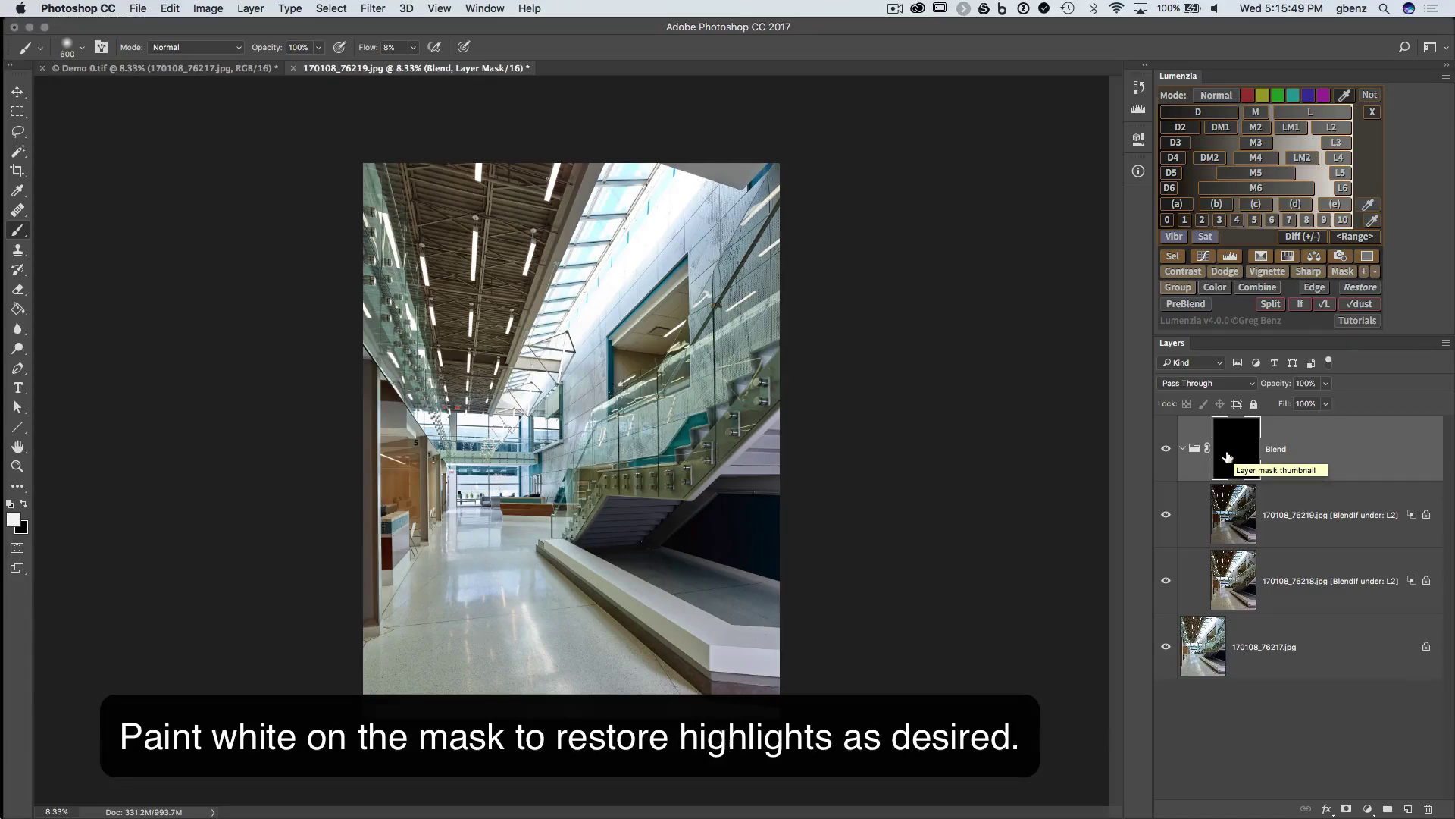
left_click(1228, 455, "shift")
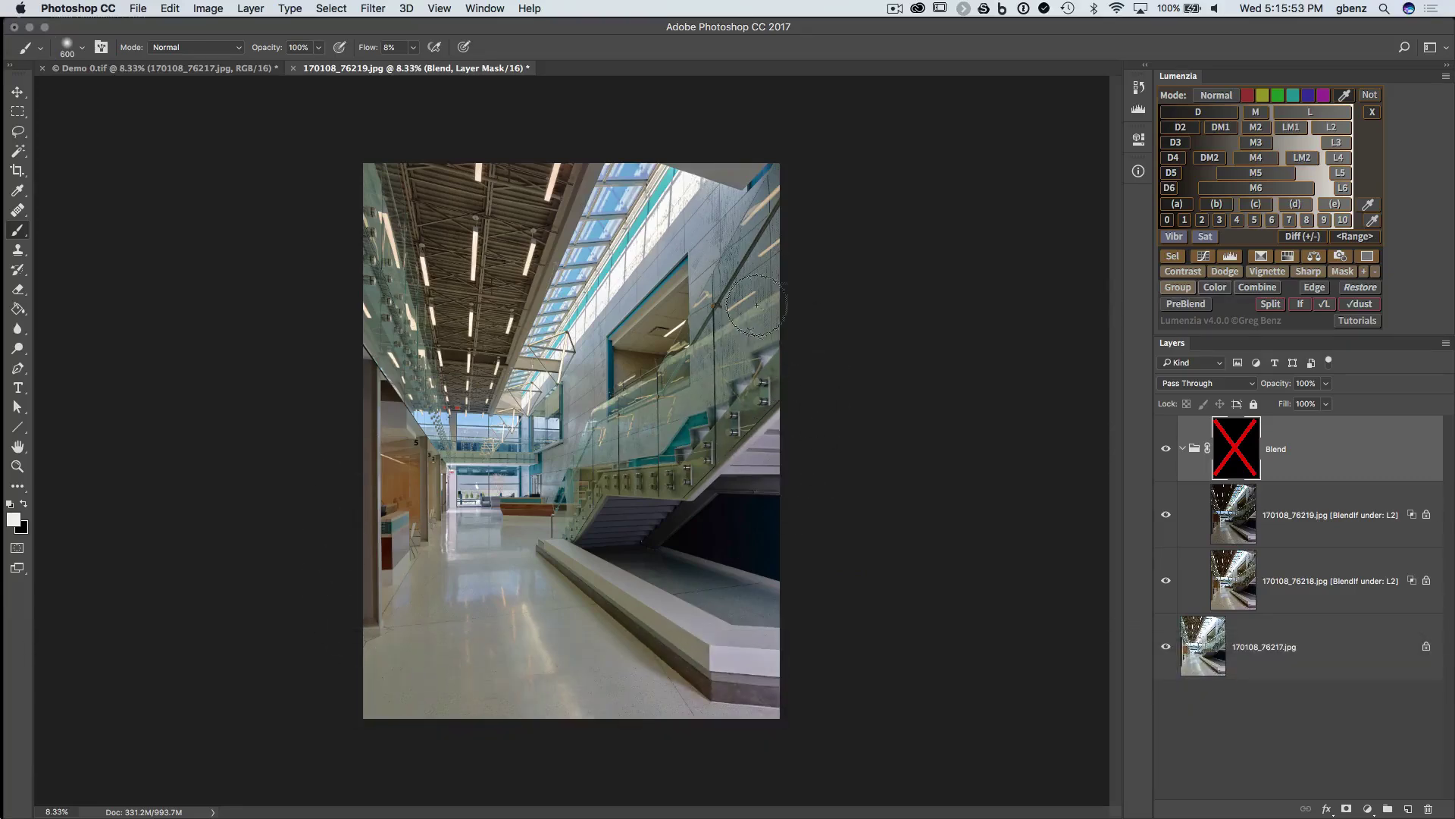
left_click(1231, 464, "shift")
left_click(1231, 455, "shift")
left_click(1230, 452, "shift")
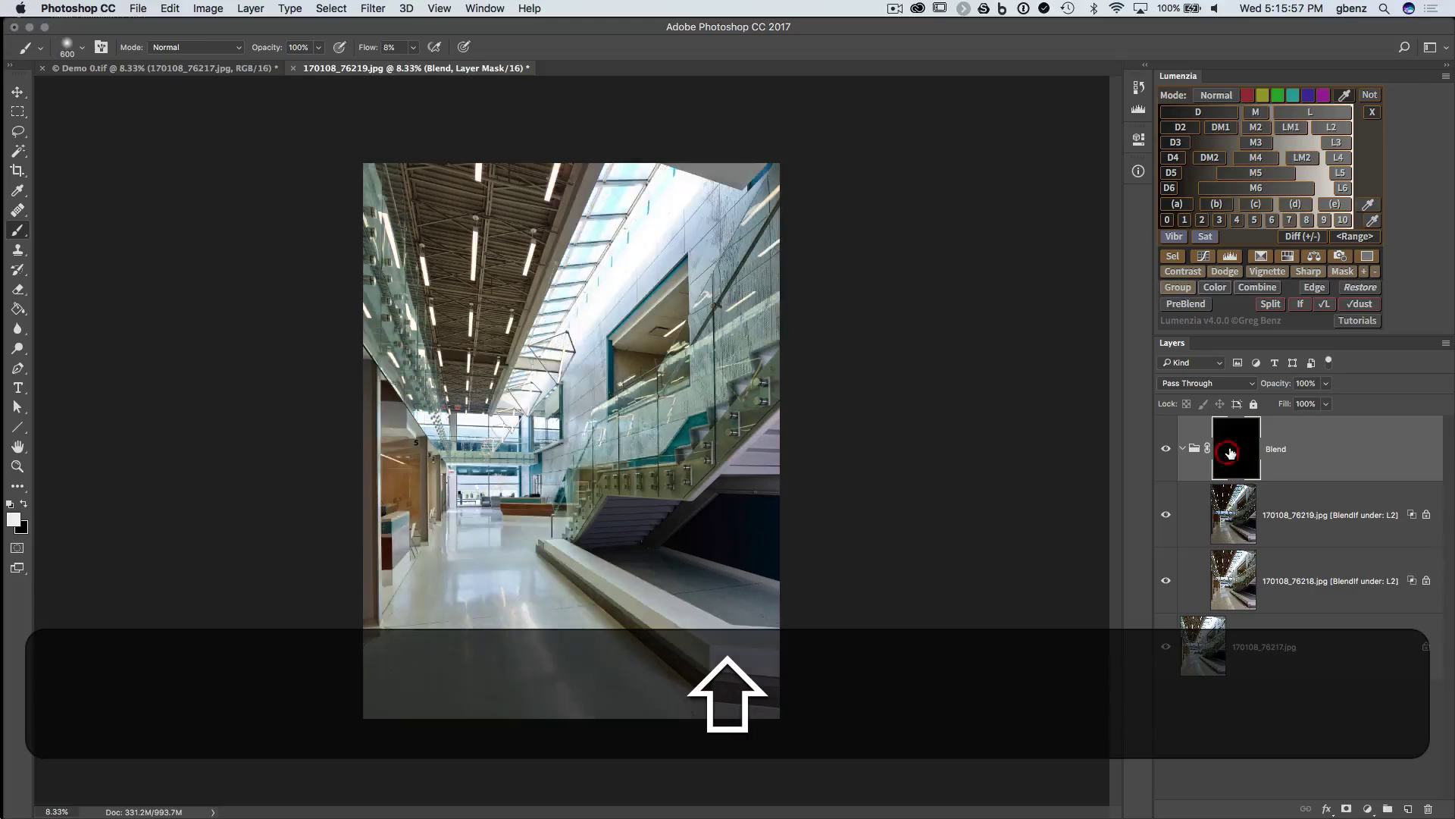
left_click(1229, 453, "shift")
left_click(1230, 453, "shift")
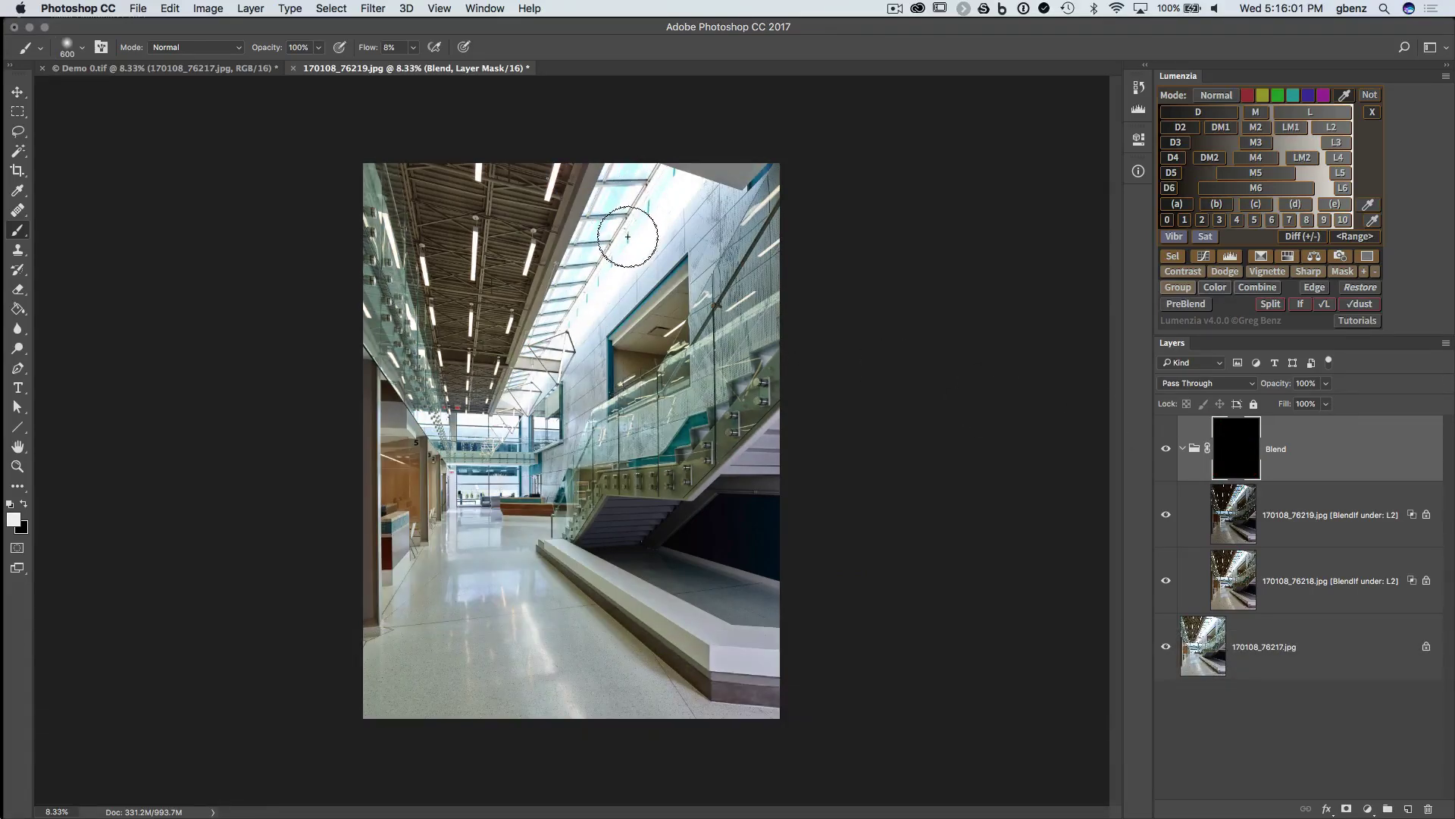
Brush white over the skylight on the Blend mask, resizing the brush between 300 and 500.
key("b")
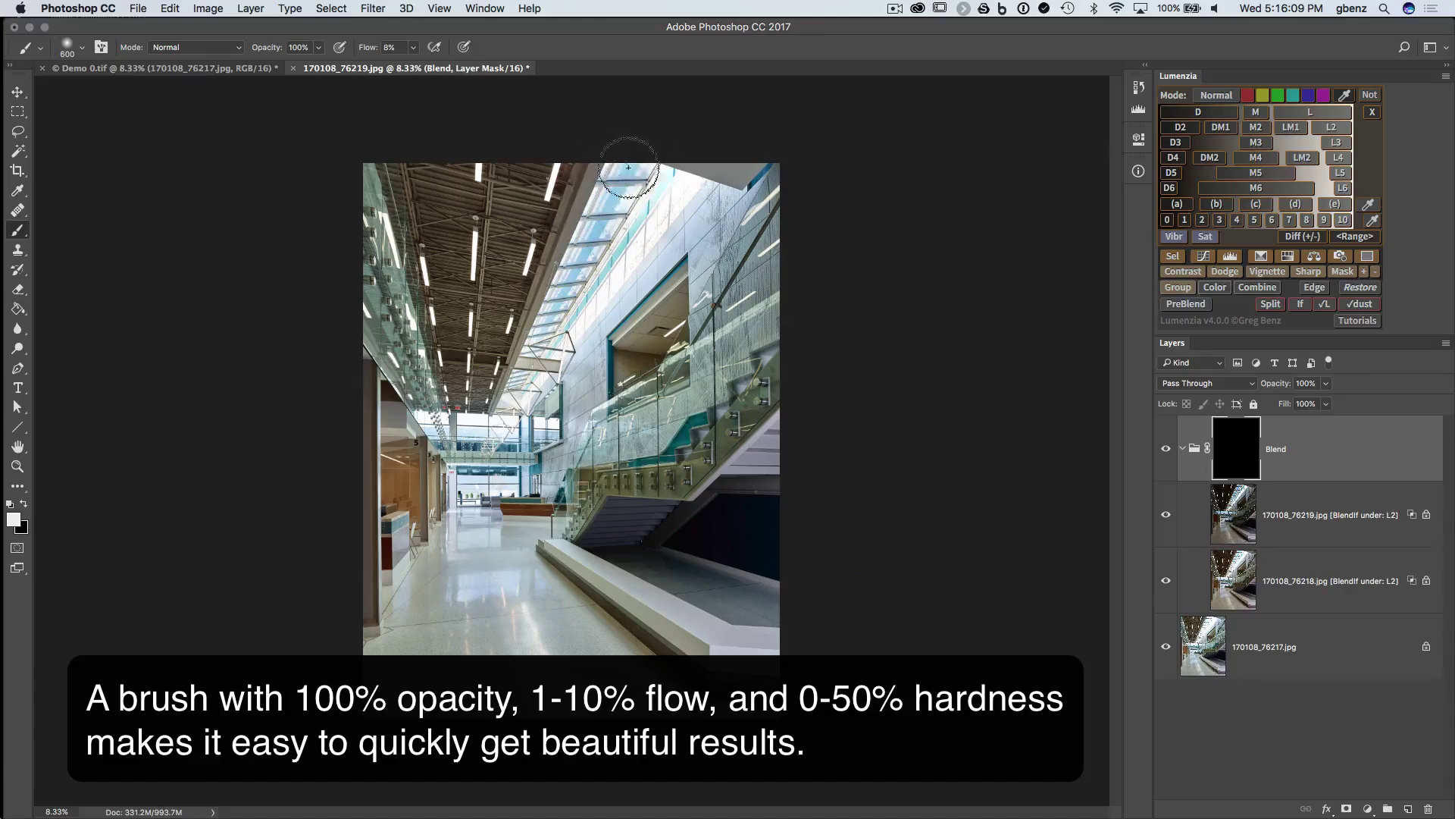
mouse_move(628, 167)
left_mouse_down()
mouse_move(657, 211)
mouse_move(574, 314)
mouse_move(540, 390)
mouse_move(504, 391)
mouse_move(481, 432)
mouse_move(506, 416)
mouse_move(451, 425)
mouse_move(485, 434)
left_mouse_up()
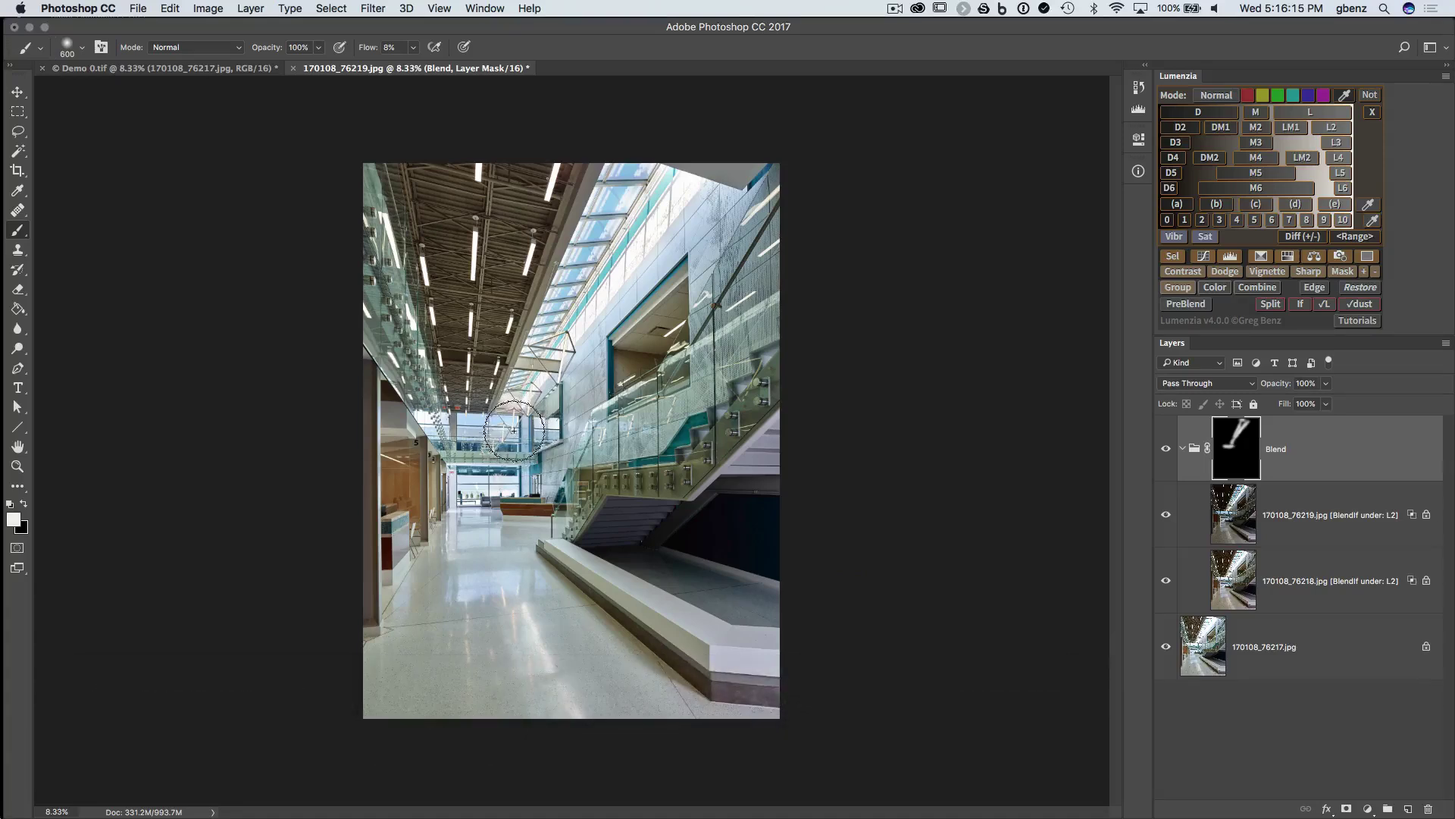
key("bracketleft")
key("bracketleft")
key("bracketleft")
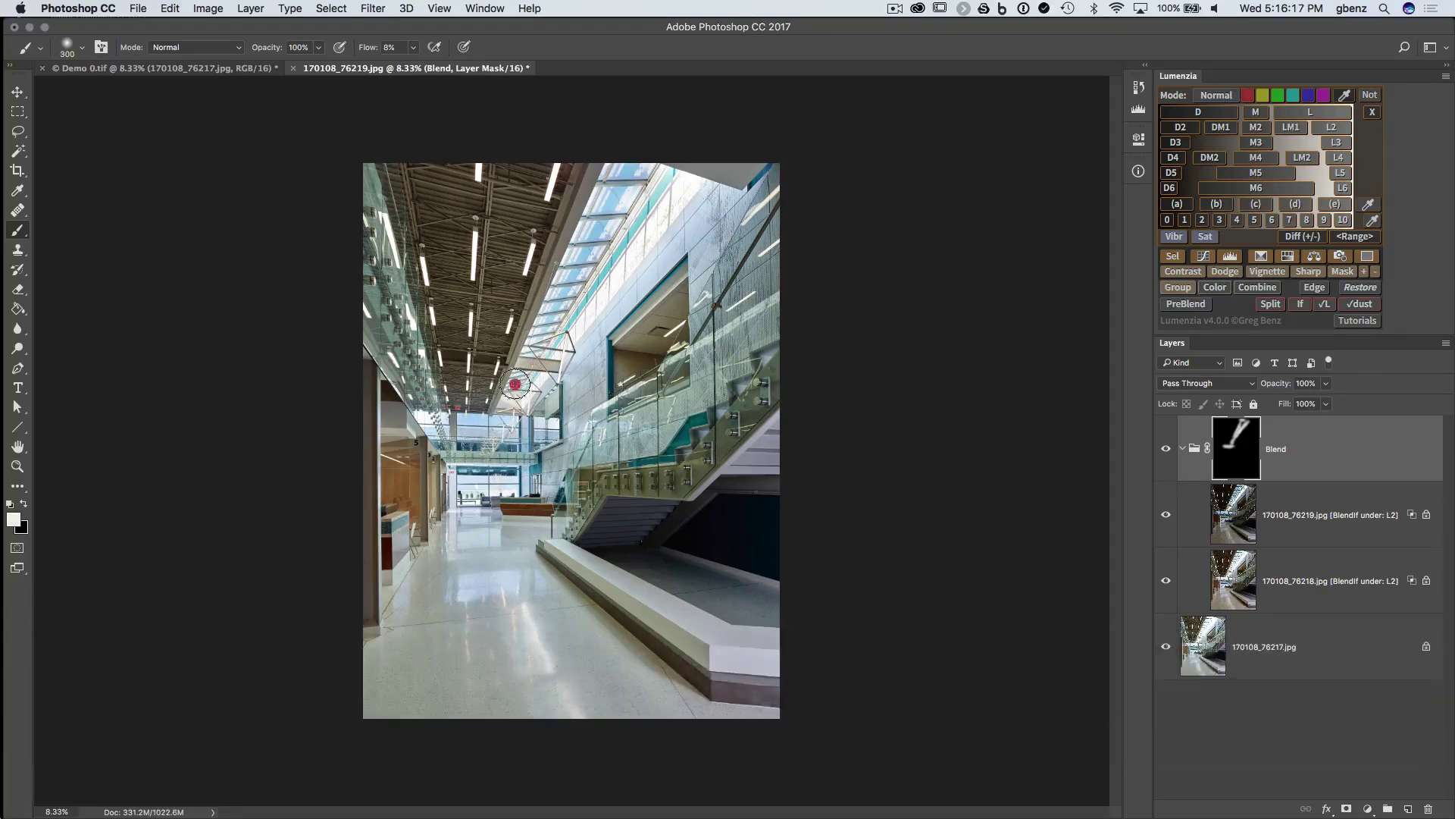
key("bracketright")
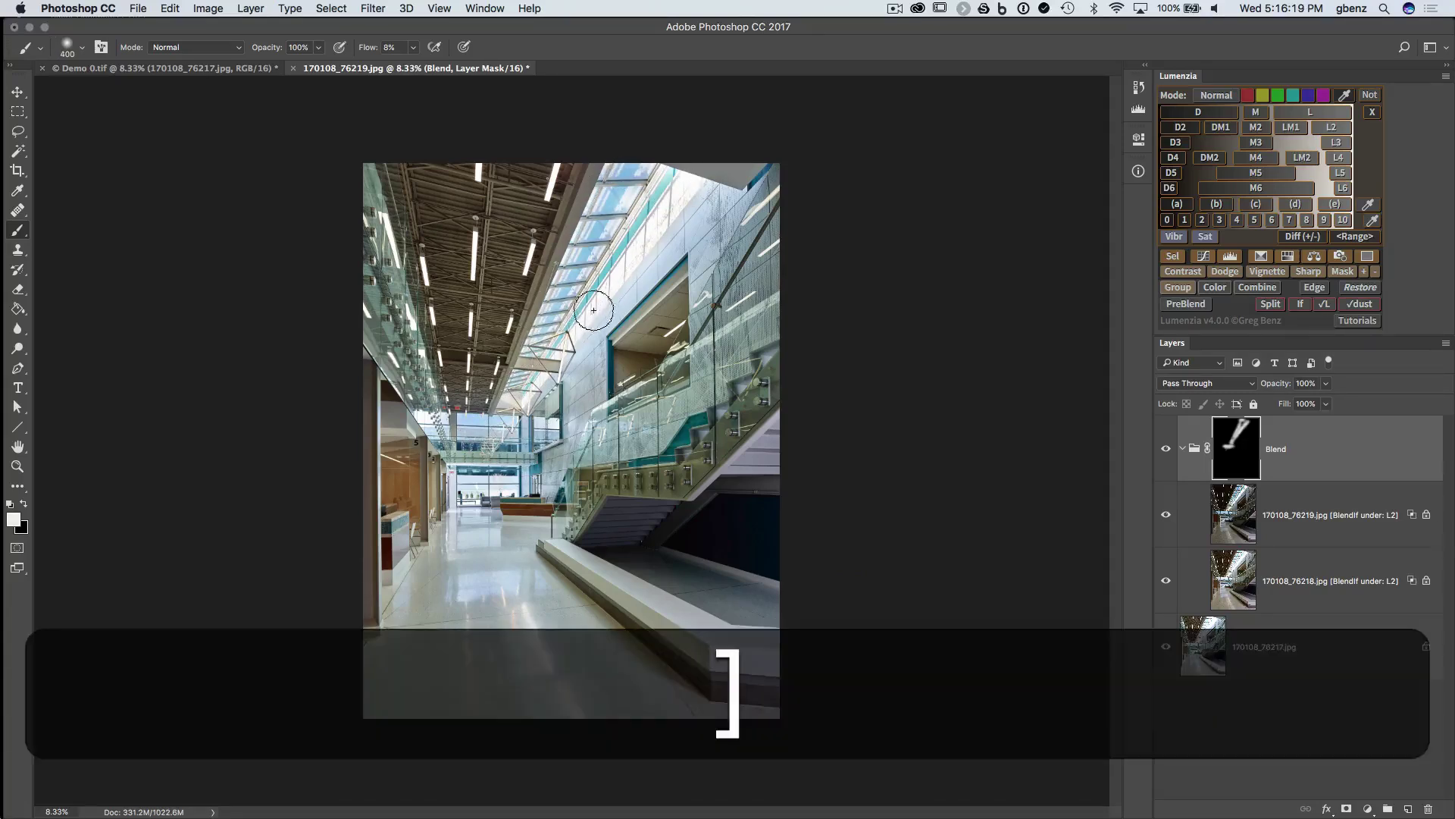
key("bracketright")
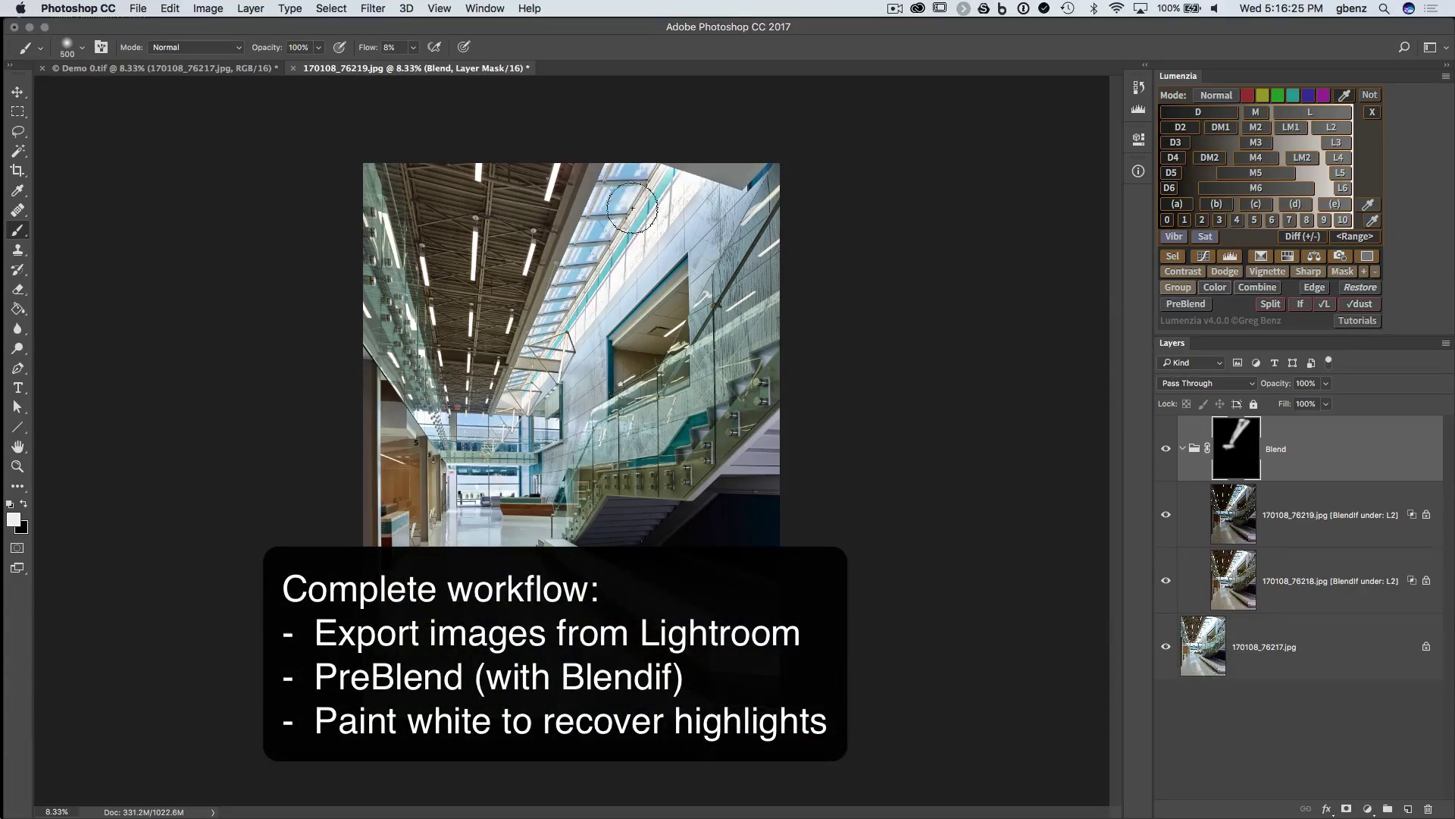
left_click(1167, 449)
left_click(1166, 450)
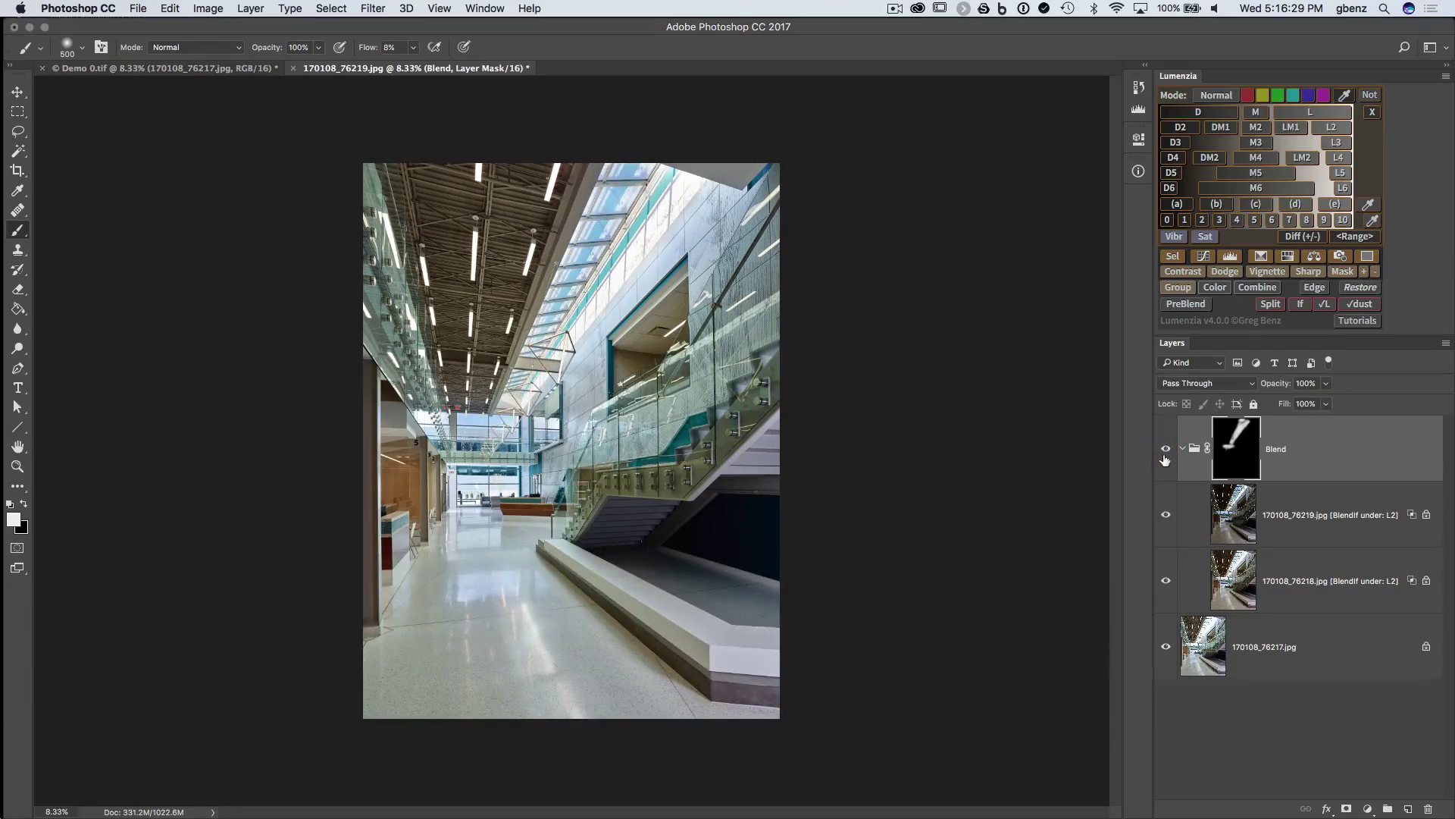
key("super+equal")
key("super+equal")
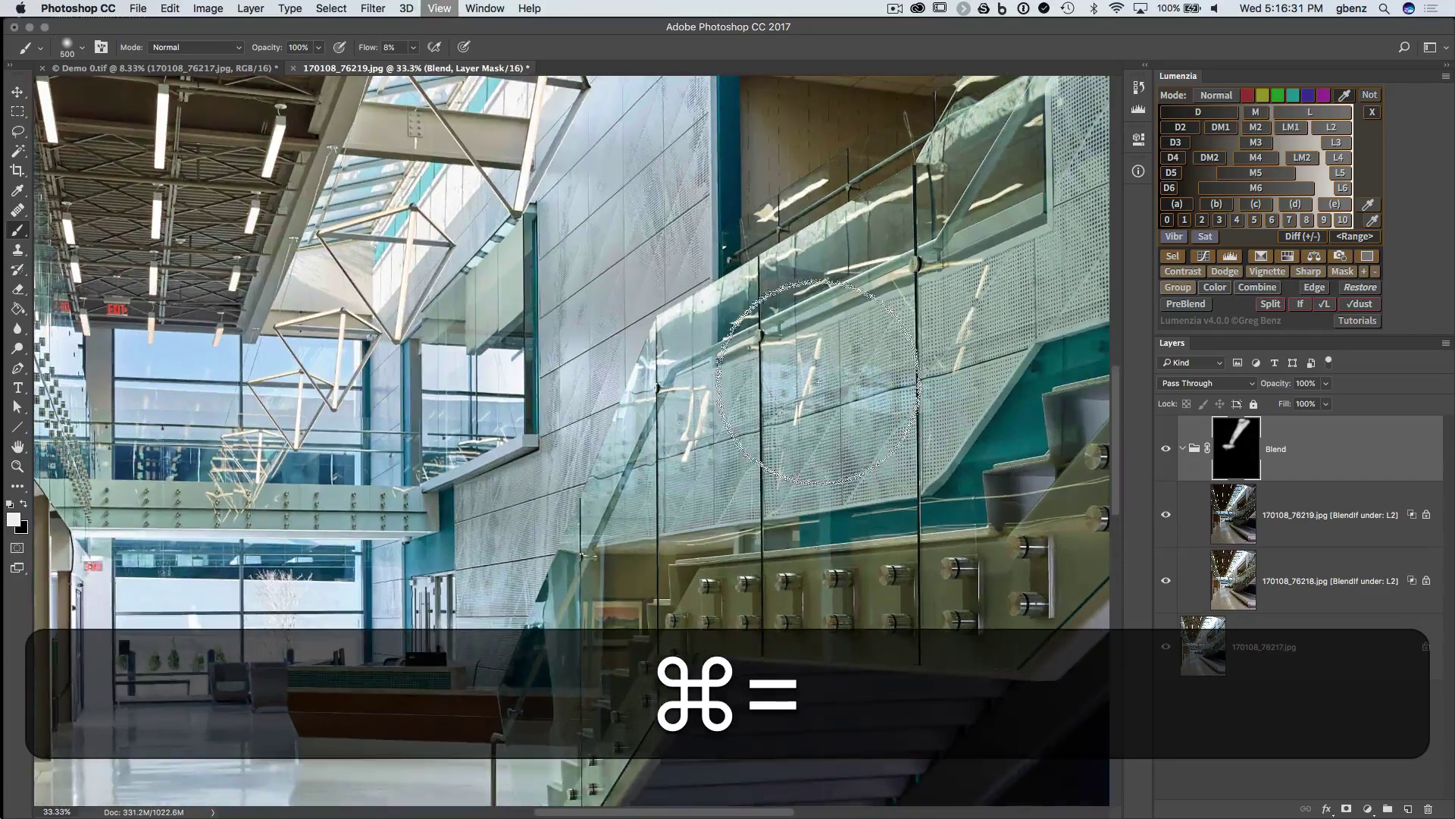
key("super+equal")
left_click_drag(627, 405, 739, 510)
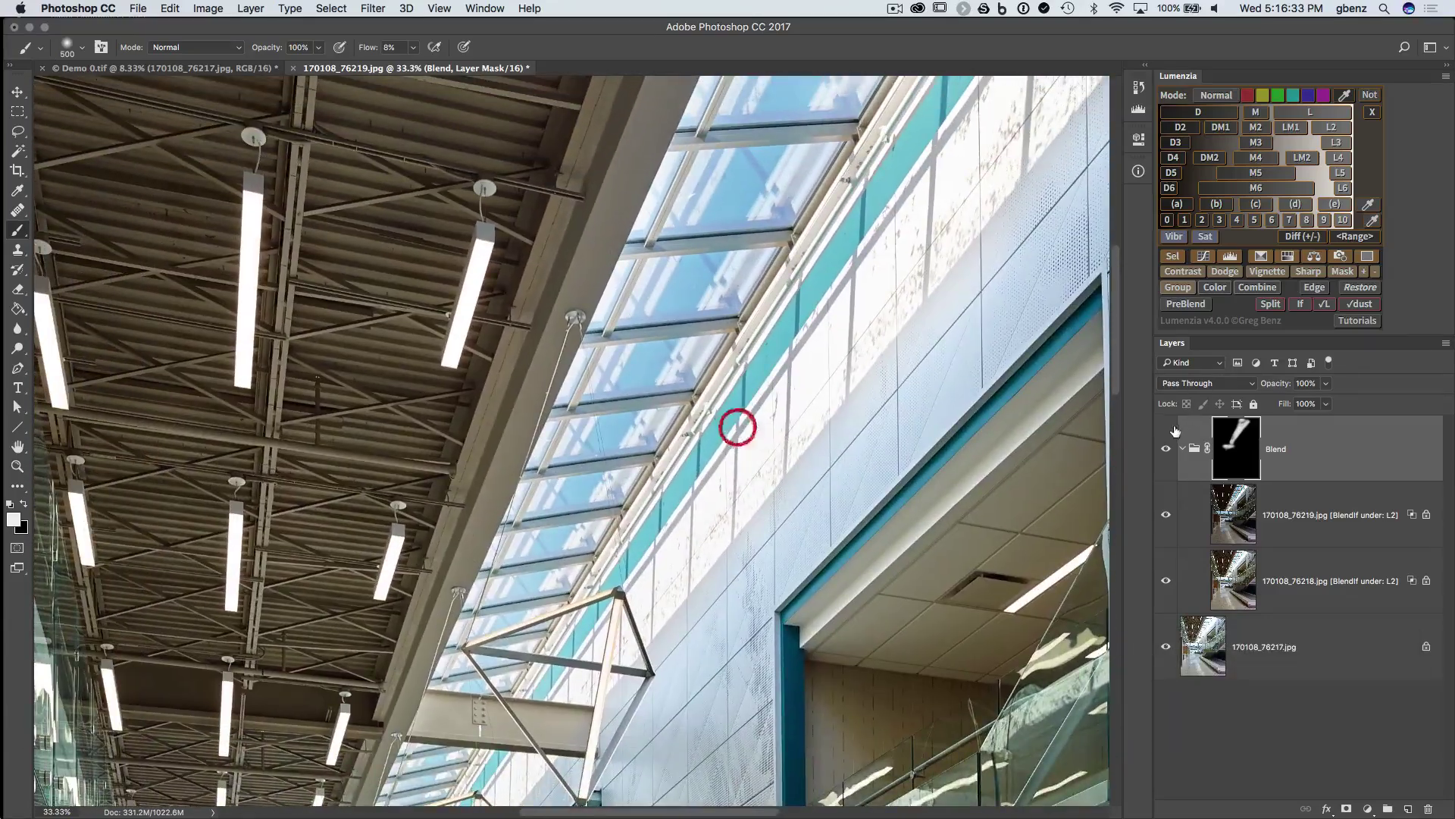
left_click(1167, 448)
left_click(1167, 449)
key("super+0")
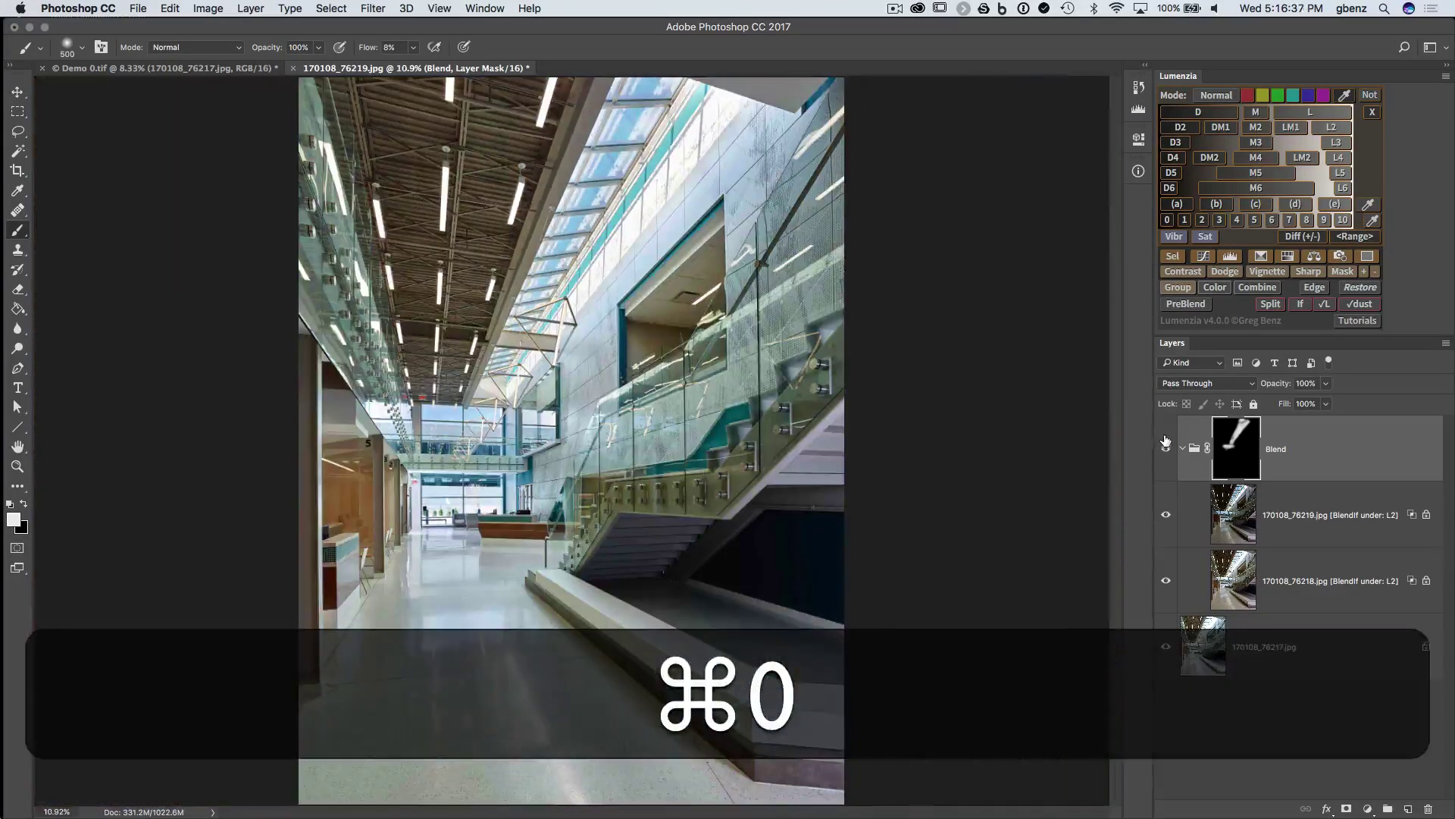